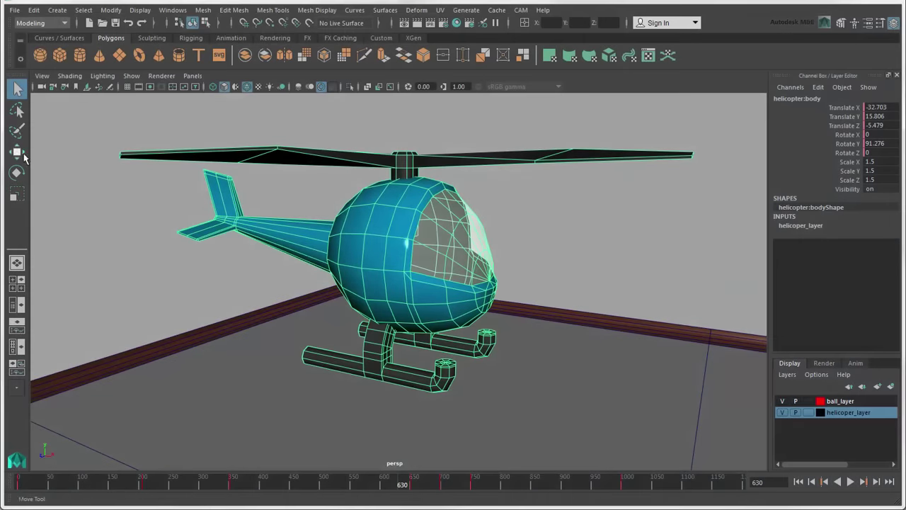
# Drag the helicopter body with the Move tool to translate -32.645, 14.634, -5.657
pyautogui.press('w')
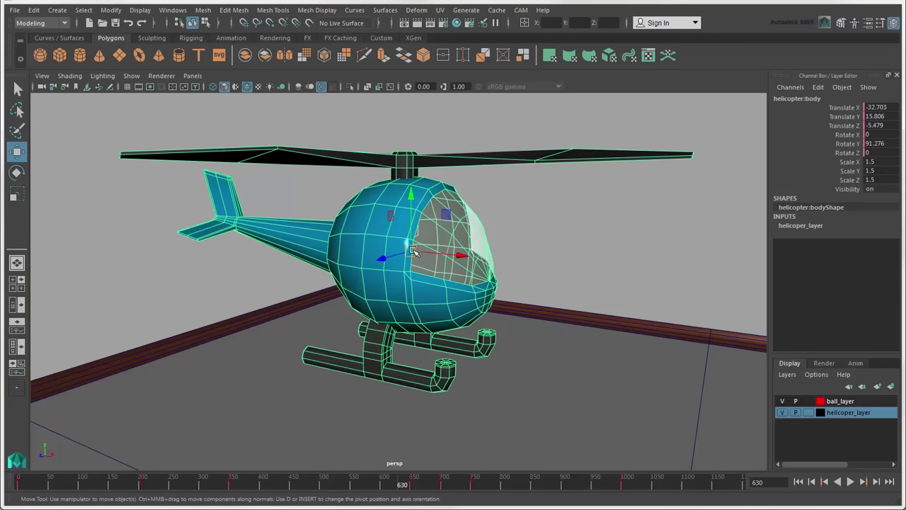
pyautogui.moveTo(414, 252); pyautogui.dragTo(452, 349)
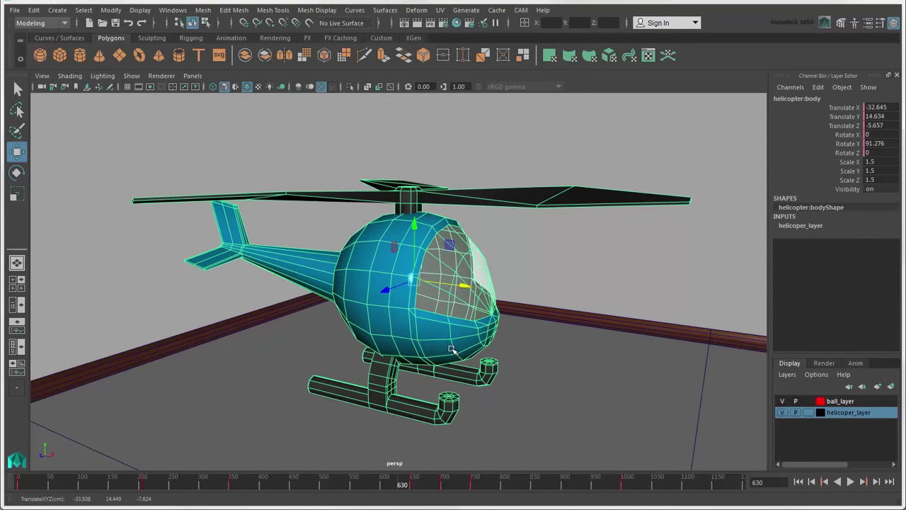
# Raise the helicopter along Y, then drag it freely to translate -32.88, 15.68, -4.854
pyautogui.click(415, 228)
pyautogui.moveTo(626, 394)
pyautogui.mouseDown(button='middle')
pyautogui.moveTo(656, 168)
pyautogui.moveTo(668, 184)
pyautogui.moveTo(633, 467)
pyautogui.moveTo(626, 262)
pyautogui.moveTo(623, 385)
pyautogui.mouseUp(button='middle')
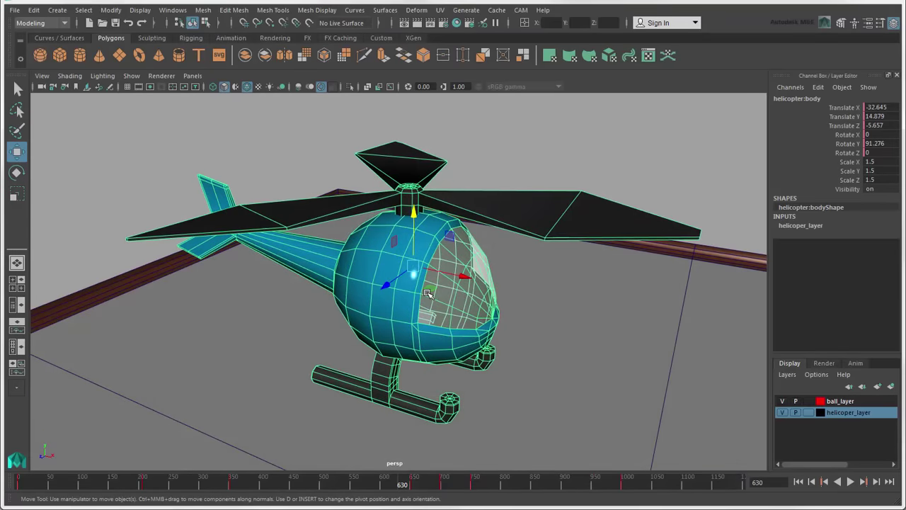
pyautogui.moveTo(430, 288)
pyautogui.mouseDown(button='middle')
pyautogui.moveTo(488, 376)
pyautogui.moveTo(371, 188)
pyautogui.moveTo(399, 370)
pyautogui.moveTo(437, 297)
pyautogui.mouseUp(button='middle')
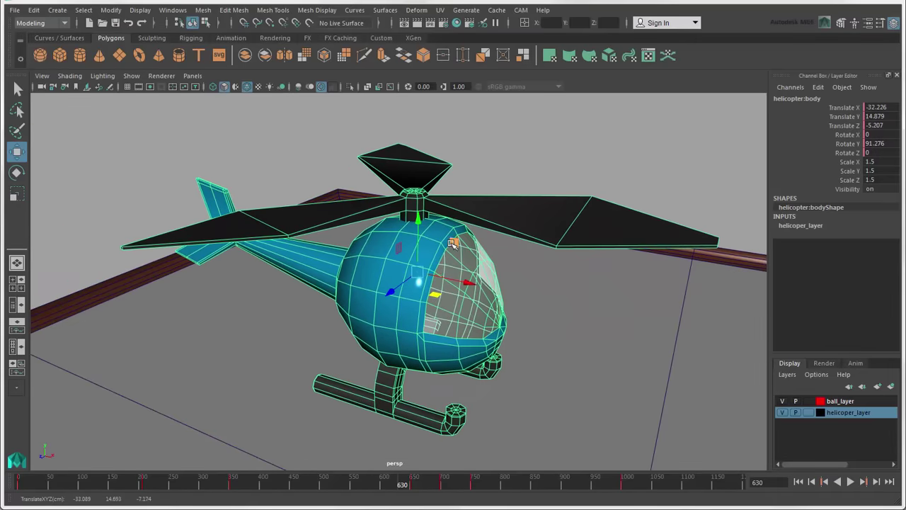
pyautogui.moveTo(453, 243)
pyautogui.mouseDown(button='middle')
pyautogui.moveTo(637, 290)
pyautogui.moveTo(238, 209)
pyautogui.moveTo(403, 182)
pyautogui.moveTo(516, 283)
pyautogui.moveTo(520, 268)
pyautogui.moveTo(461, 292)
pyautogui.moveTo(500, 306)
pyautogui.moveTo(337, 354)
pyautogui.moveTo(360, 186)
pyautogui.moveTo(385, 214)
pyautogui.moveTo(461, 242)
pyautogui.mouseUp(button='middle')
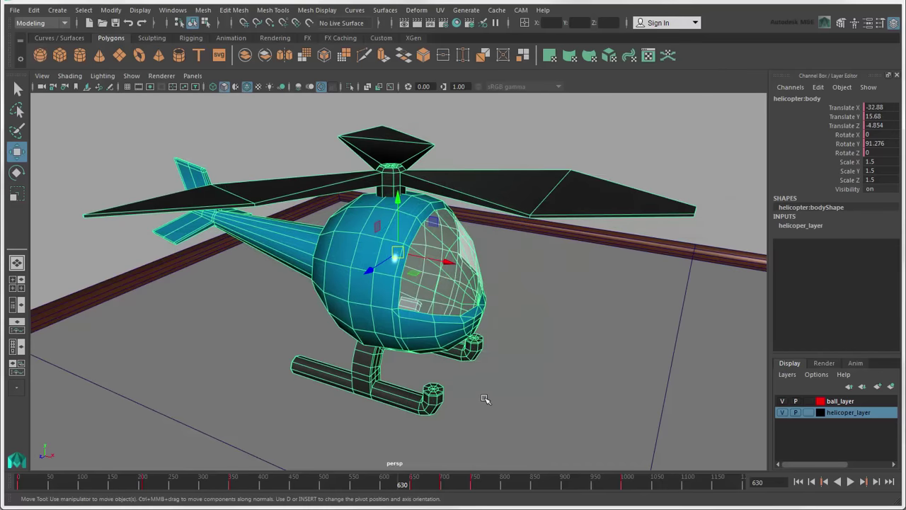
# Nudge the helicopter up and down along a single axis with Shift+middle-drag
pyautogui.keyDown('shift'); pyautogui.moveTo(519, 404); pyautogui.dragTo(574, 418, button='middle'); pyautogui.keyUp('shift')
pyautogui.keyDown('shift'); pyautogui.moveTo(629, 321); pyautogui.dragTo(565, 373, button='middle'); pyautogui.keyUp('shift')
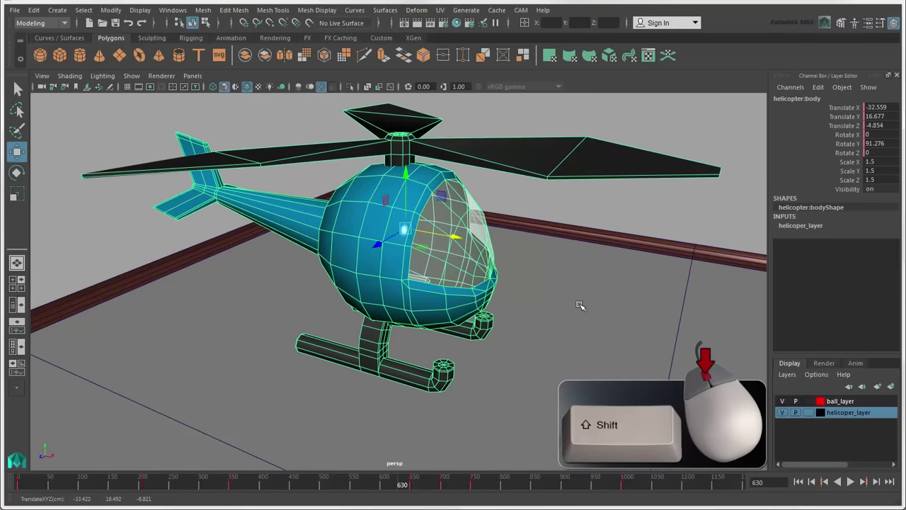
pyautogui.keyDown('shift'); pyautogui.moveTo(581, 307); pyautogui.dragTo(582, 331, button='middle'); pyautogui.keyUp('shift')
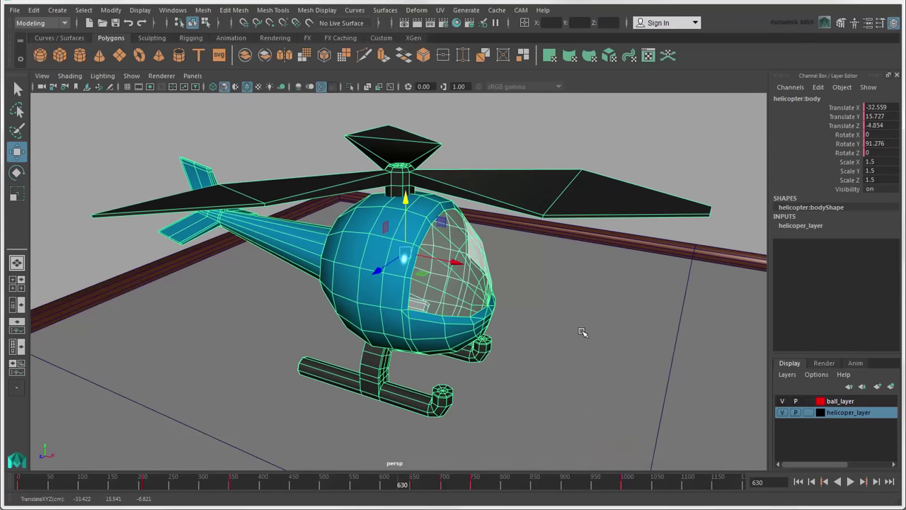
# Tear off the viewport Show menu, toggle Manipulators, and raise the body to Translate Y 15.727
pyautogui.click(131, 75)
pyautogui.click(145, 82)
pyautogui.moveTo(190, 74); pyautogui.dragTo(77, 10)
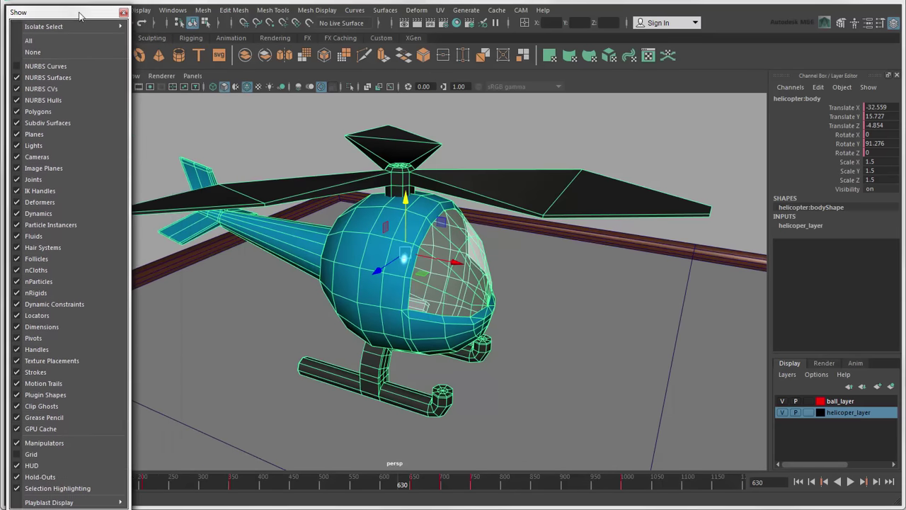
pyautogui.click(12, 442)
pyautogui.moveTo(607, 376); pyautogui.dragTo(582, 393, button='middle')
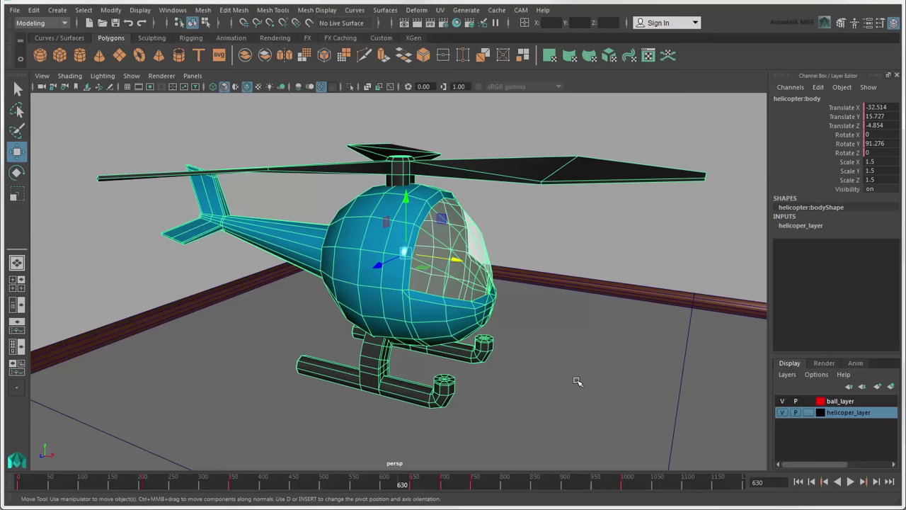
# Enlarge then shrink the move manipulator with +/- and bring up Manipulators preferences
pyautogui.press('=')
pyautogui.press('=')
pyautogui.press('=')
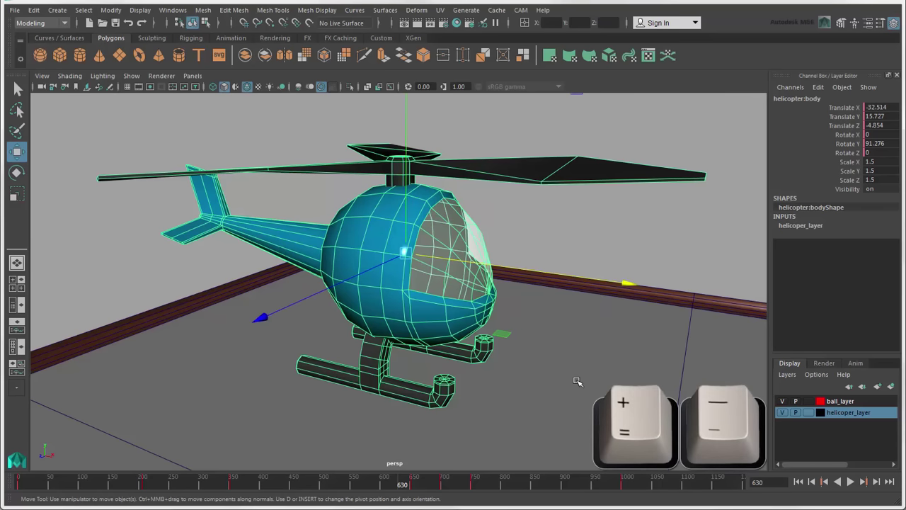
pyautogui.press('-')
pyautogui.press('-')
pyautogui.press('-')
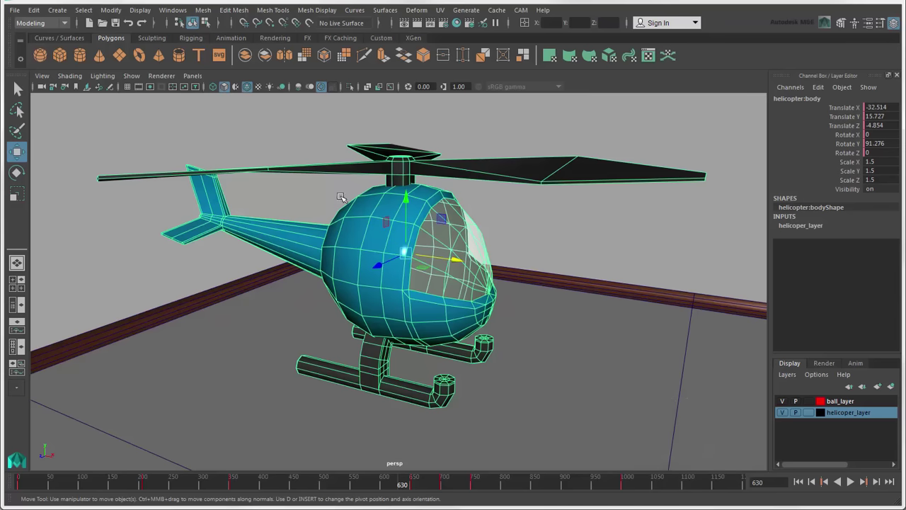
pyautogui.click(175, 11)
pyautogui.moveTo(238, 95)
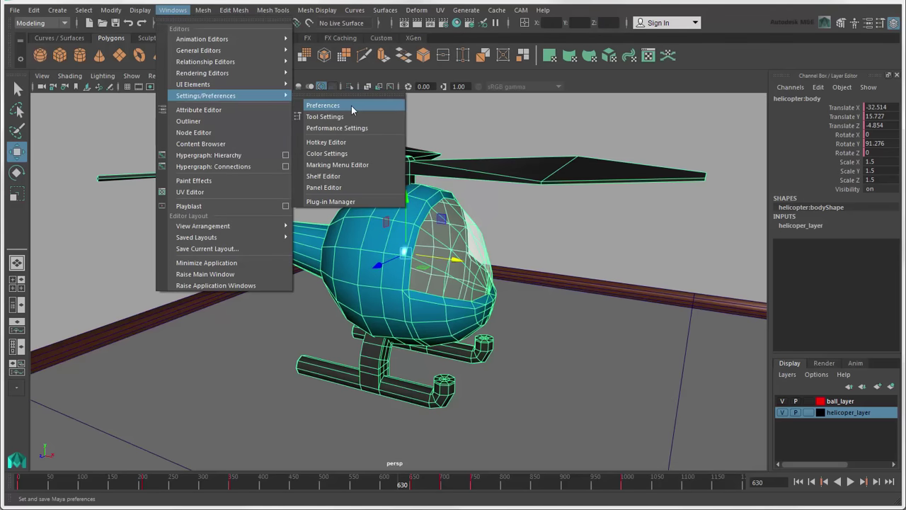
pyautogui.click(351, 106)
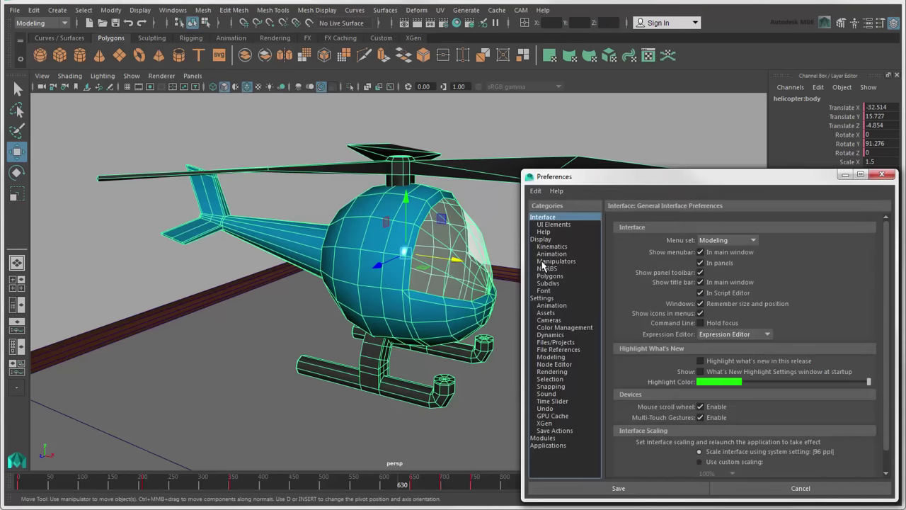
pyautogui.click(543, 262)
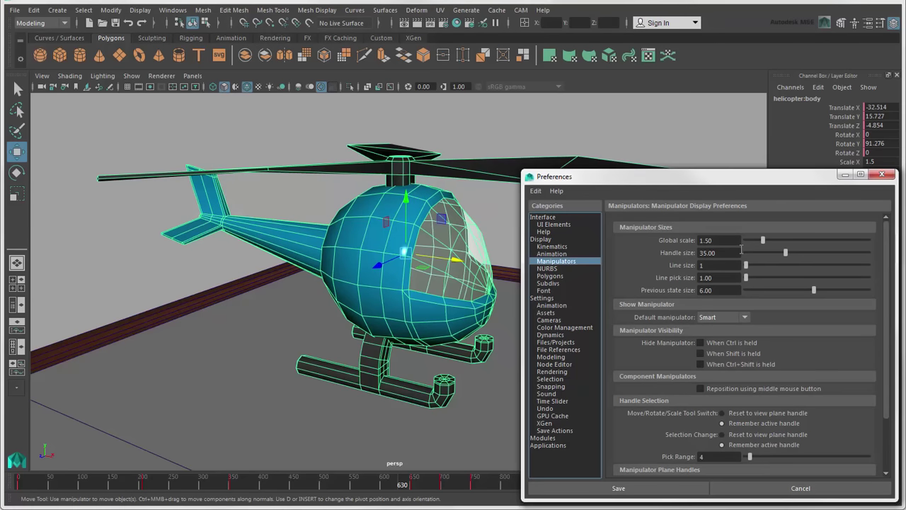
# Set manipulator global scale to 1.80 and plane handle offset to 71, then save preferences
pyautogui.moveTo(761, 243); pyautogui.dragTo(895, 352)
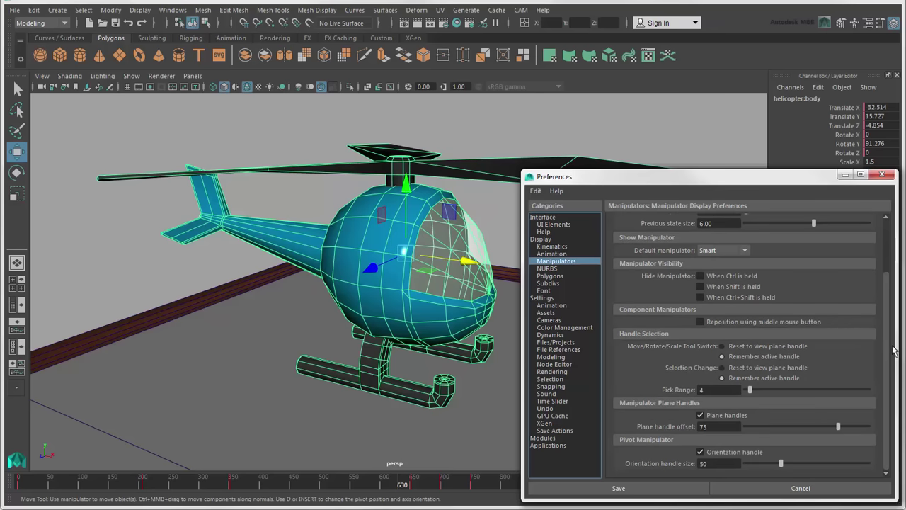
pyautogui.click(700, 415)
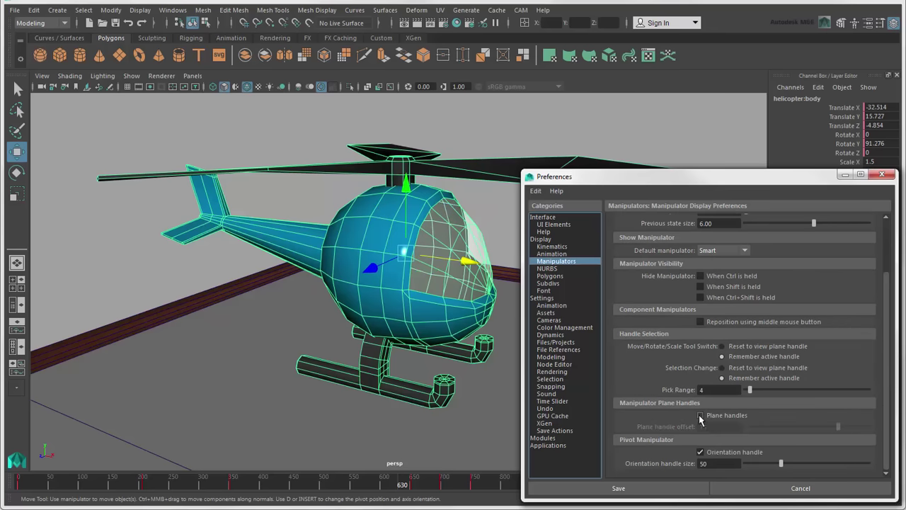
pyautogui.click(700, 416)
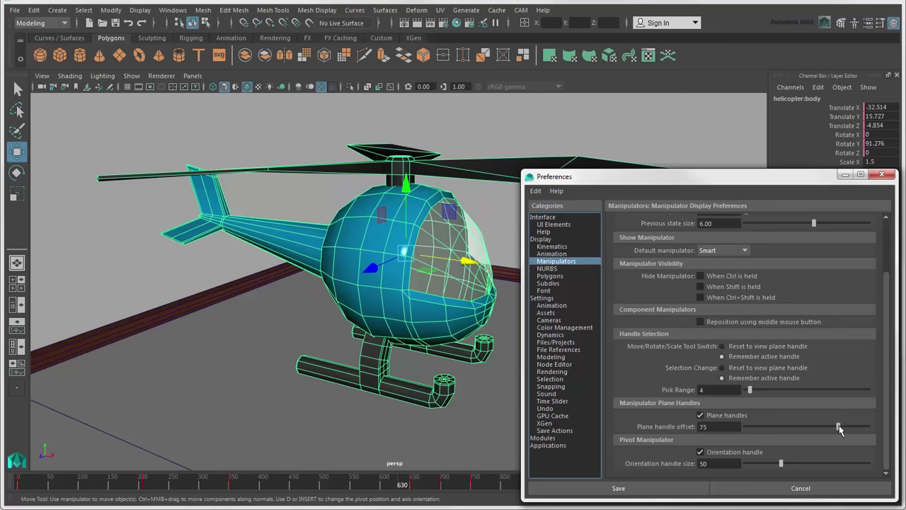
pyautogui.moveTo(839, 428)
pyautogui.mouseDown()
pyautogui.moveTo(867, 428)
pyautogui.moveTo(769, 427)
pyautogui.moveTo(832, 432)
pyautogui.mouseUp()
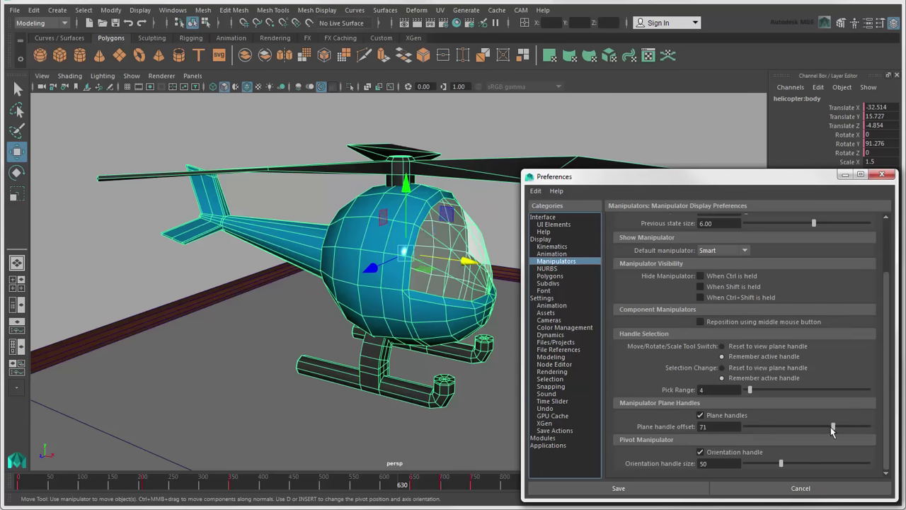
pyautogui.click(671, 490)
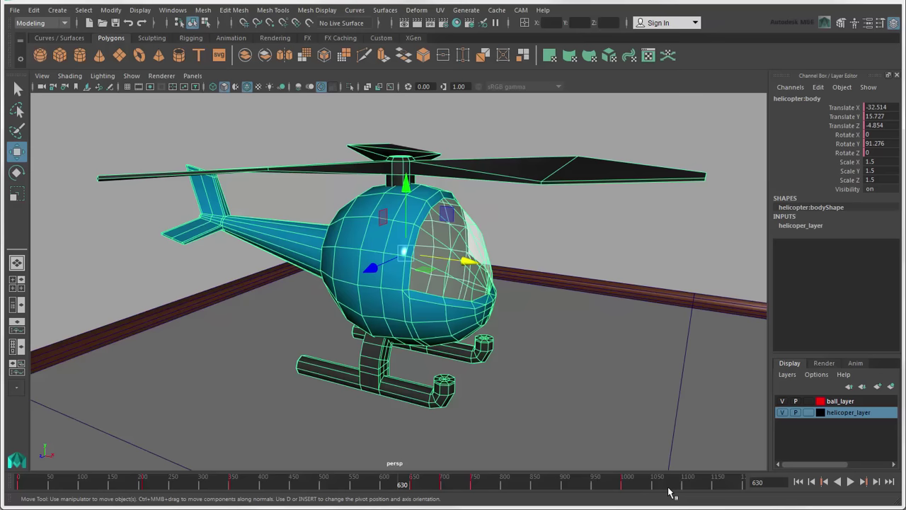
# Set the helicopter body's Translate X to -33.245
pyautogui.doubleClick(893, 106)
pyautogui.write('-')
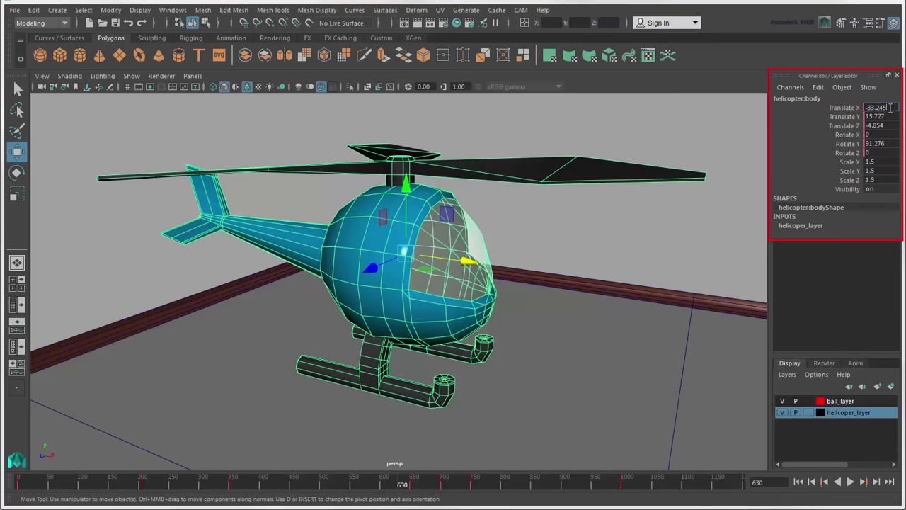
pyautogui.press('Return')
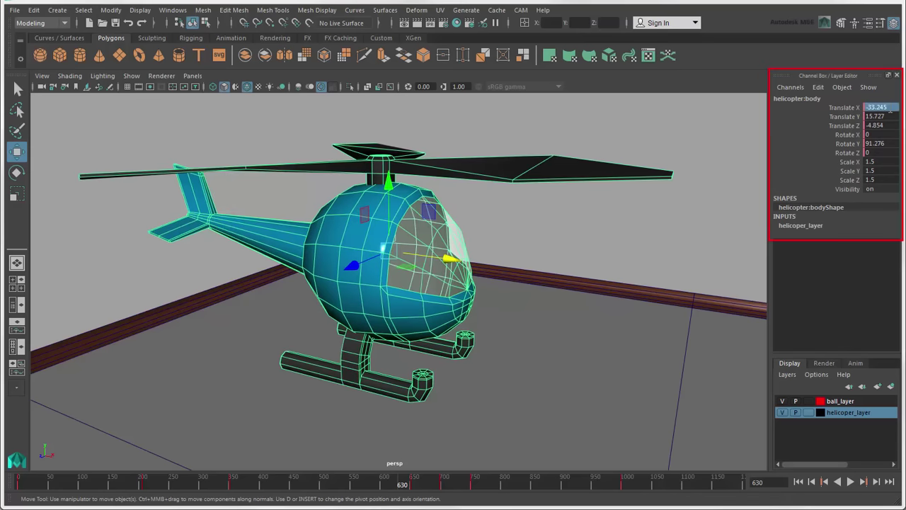
# Show the Move Tool settings and pick World axis orientation from the W marking menu
pyautogui.click(881, 25)
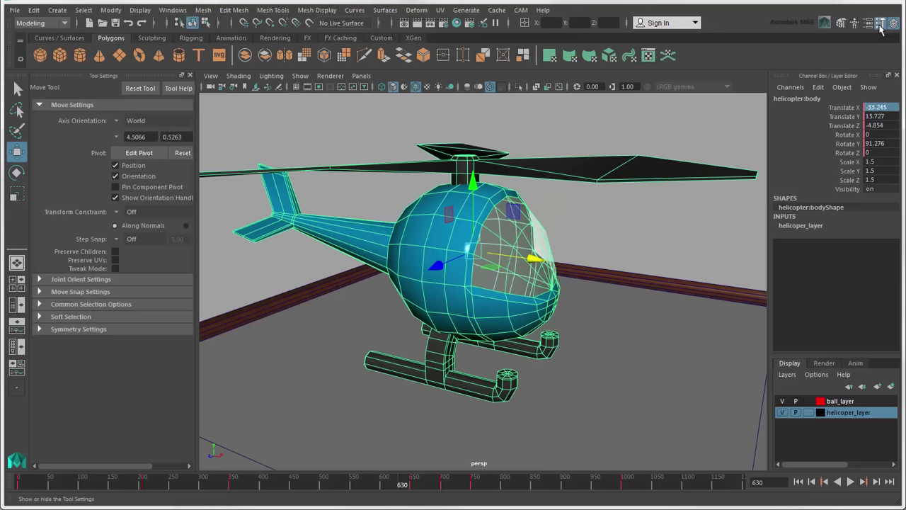
pyautogui.press('w')
pyautogui.click(447, 241)
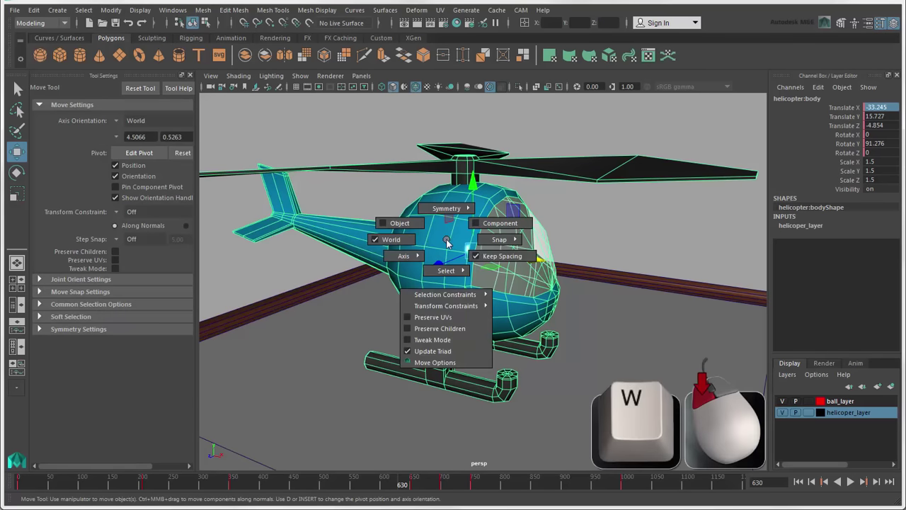
pyautogui.moveTo(446, 243); pyautogui.dragTo(459, 228)
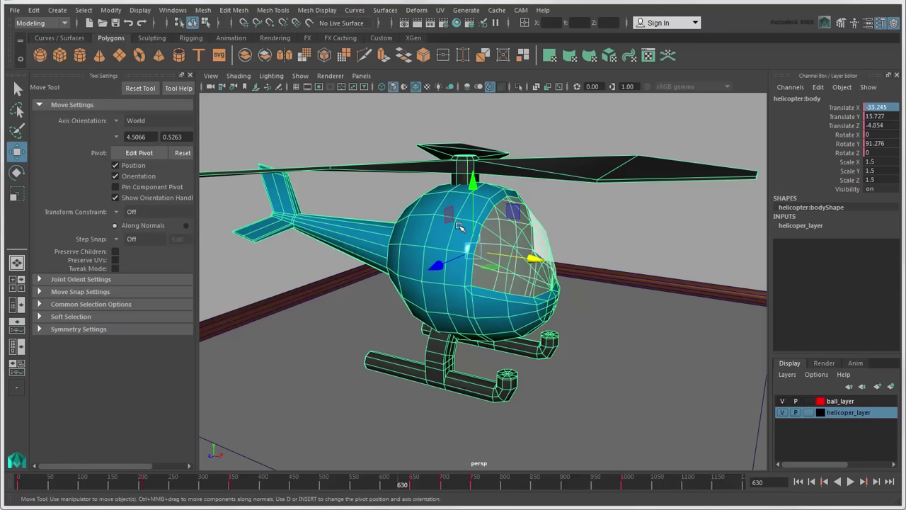
# Nudge the body to X -32.71, Y 15.533, then move its pivot to the nose and tilt it
pyautogui.click(118, 121)
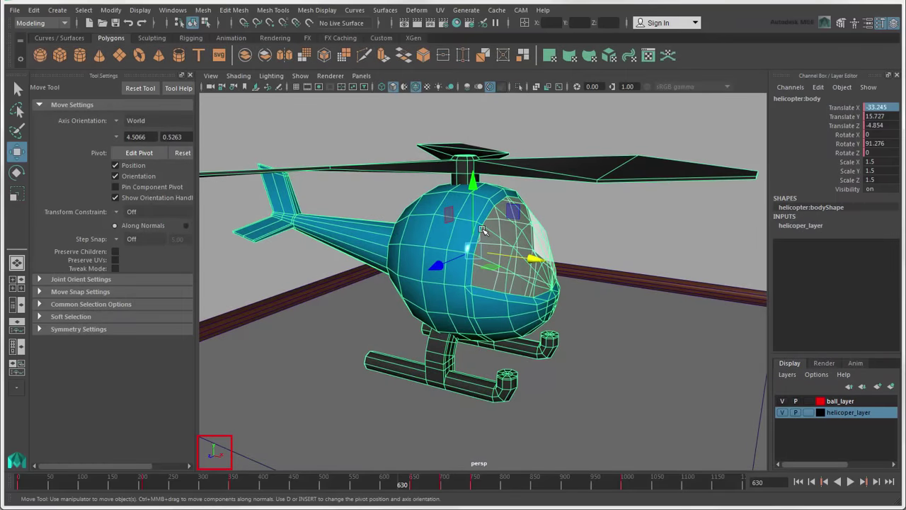
pyautogui.moveTo(480, 230); pyautogui.dragTo(536, 272)
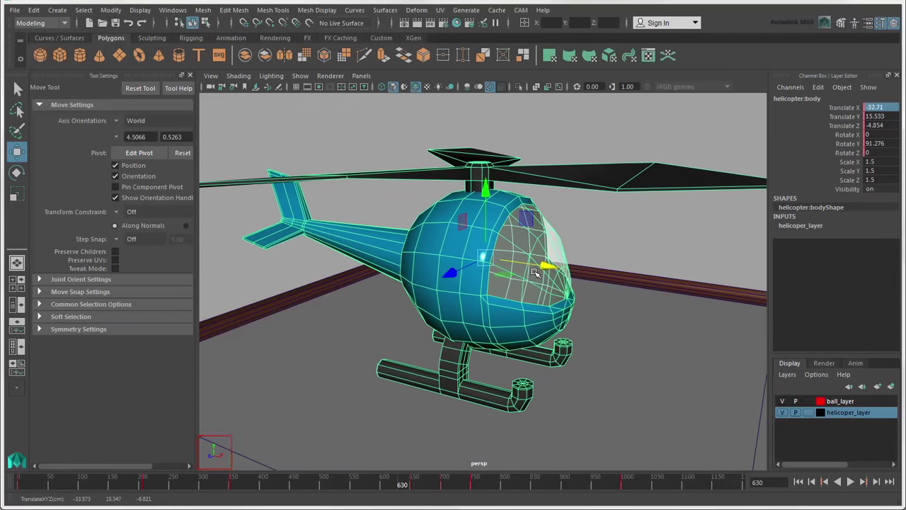
pyautogui.click(139, 155)
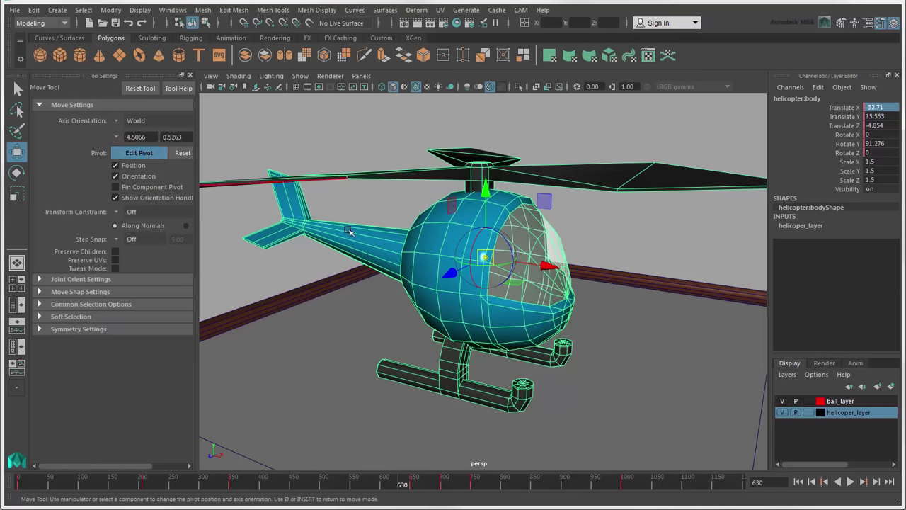
pyautogui.moveTo(451, 273)
pyautogui.mouseDown()
pyautogui.moveTo(324, 327)
pyautogui.moveTo(470, 263)
pyautogui.moveTo(441, 276)
pyautogui.mouseUp()
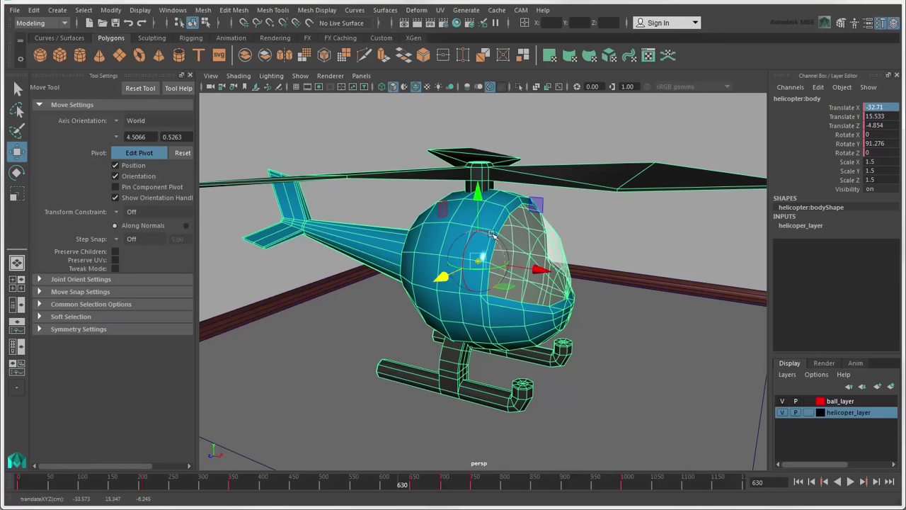
pyautogui.moveTo(478, 192); pyautogui.dragTo(464, 200)
pyautogui.moveTo(538, 270); pyautogui.dragTo(630, 308)
pyautogui.moveTo(580, 262)
pyautogui.mouseDown()
pyautogui.moveTo(592, 283)
pyautogui.moveTo(585, 259)
pyautogui.moveTo(582, 271)
pyautogui.mouseUp()
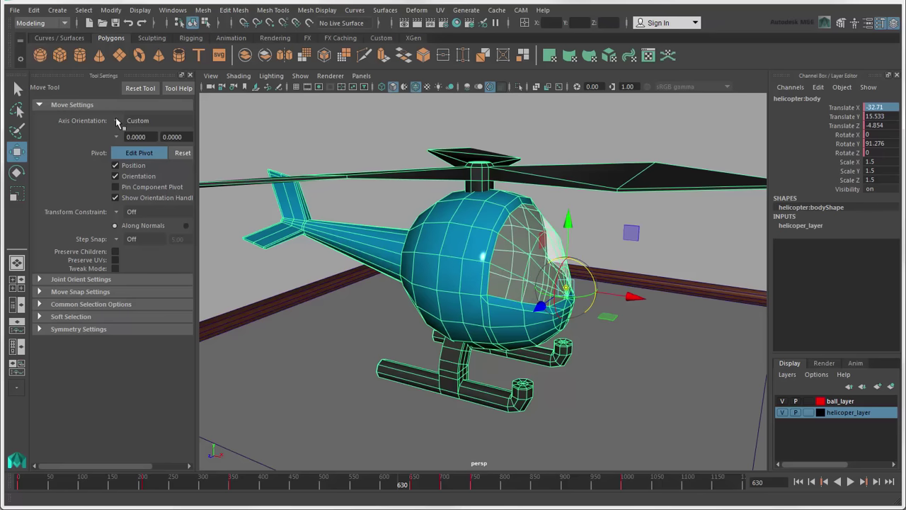
# Reset the pivot, exit Edit Pivot, and move the helicopter with absolute 5-unit step snapping
pyautogui.click(182, 153)
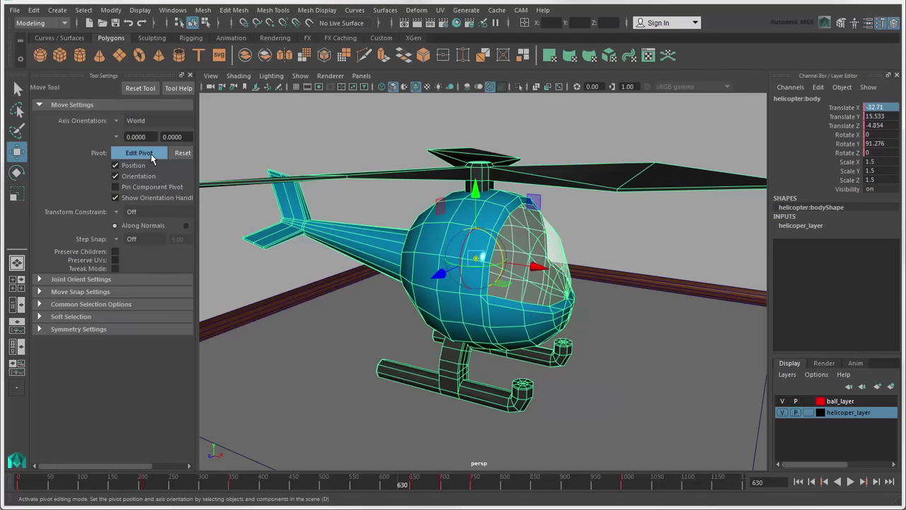
pyautogui.click(134, 153)
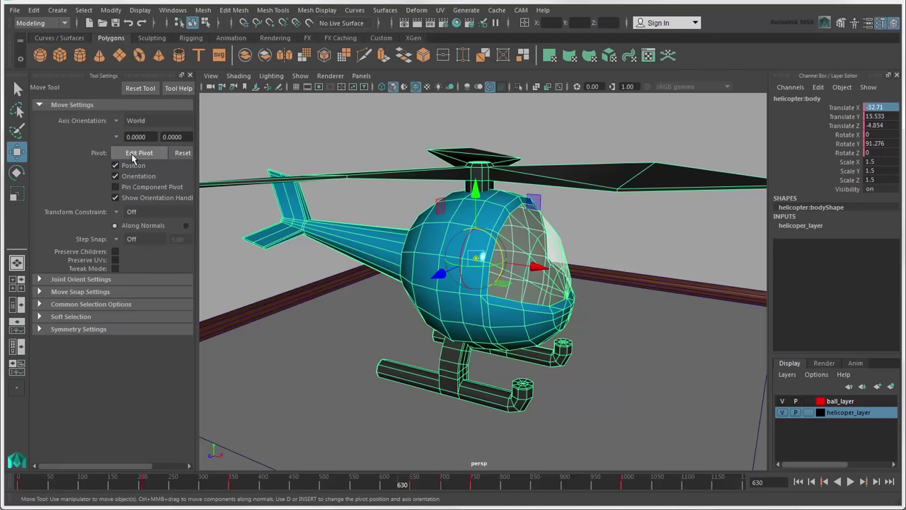
pyautogui.click(116, 239)
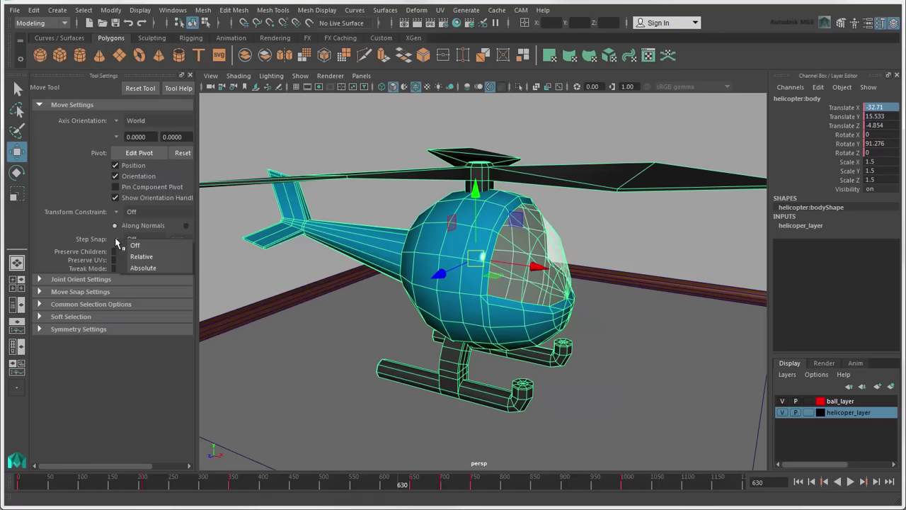
pyautogui.click(162, 270)
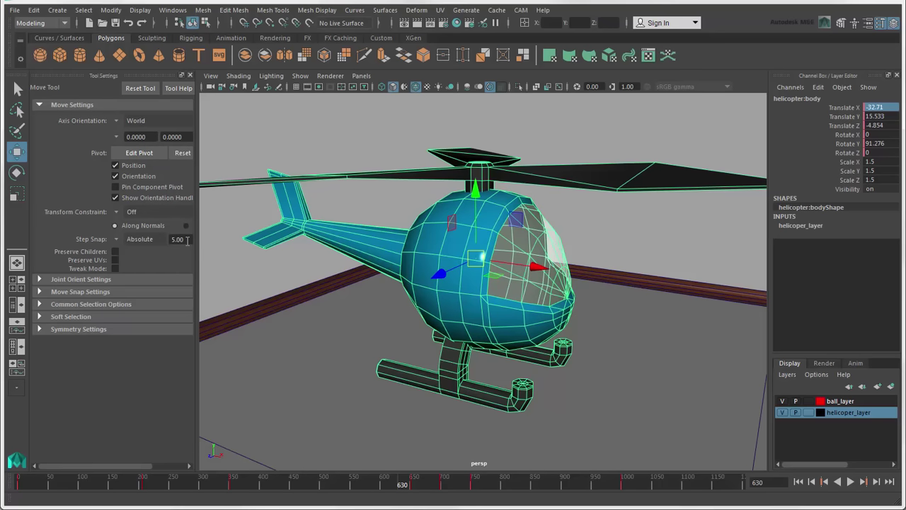
pyautogui.moveTo(515, 262); pyautogui.dragTo(492, 291)
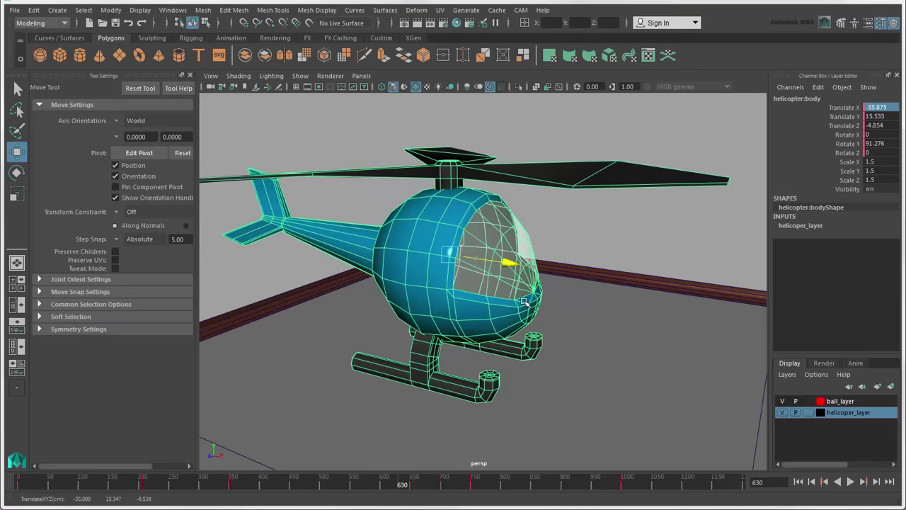
# Turn step snap off and move the body alone with Preserve Children to -33.128, 15.117, -5.125
pyautogui.click(126, 241)
pyautogui.click(124, 249)
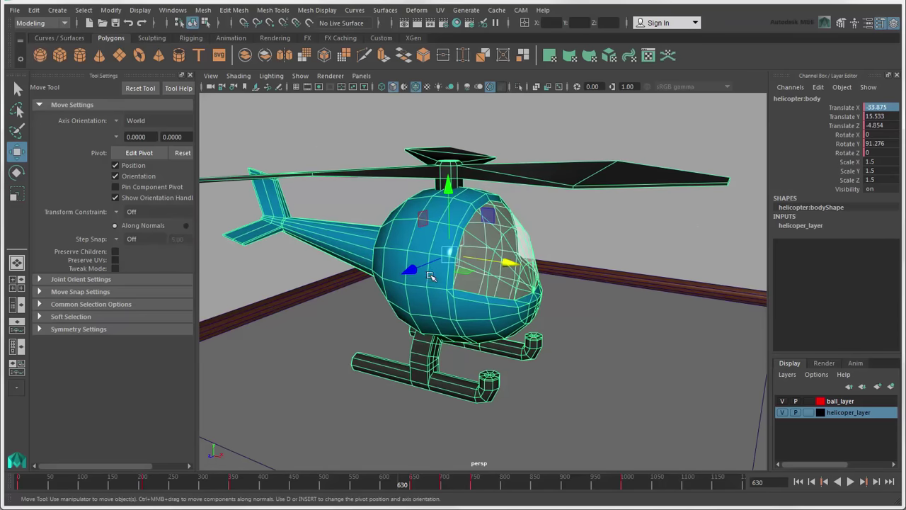
pyautogui.moveTo(450, 254); pyautogui.dragTo(471, 268)
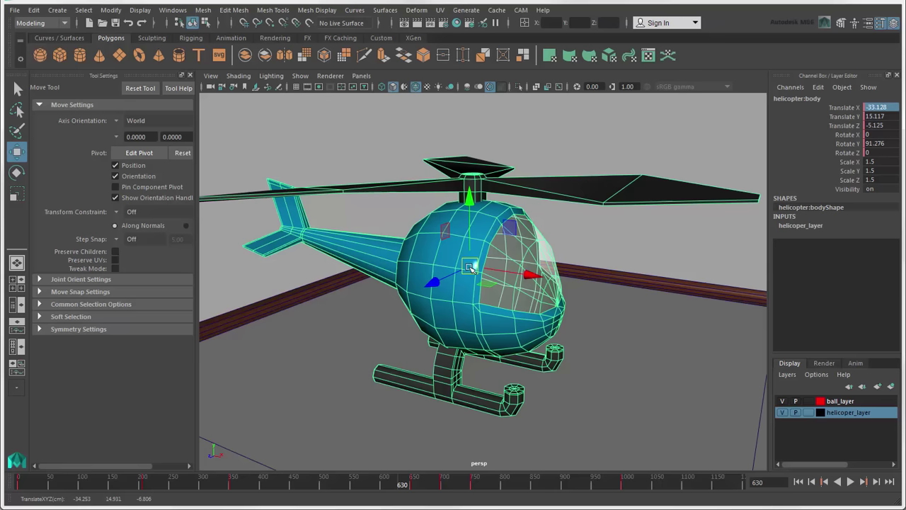
pyautogui.click(115, 251)
pyautogui.moveTo(471, 268)
pyautogui.mouseDown()
pyautogui.moveTo(679, 296)
pyautogui.moveTo(414, 312)
pyautogui.moveTo(273, 375)
pyautogui.moveTo(330, 297)
pyautogui.moveTo(467, 273)
pyautogui.mouseUp()
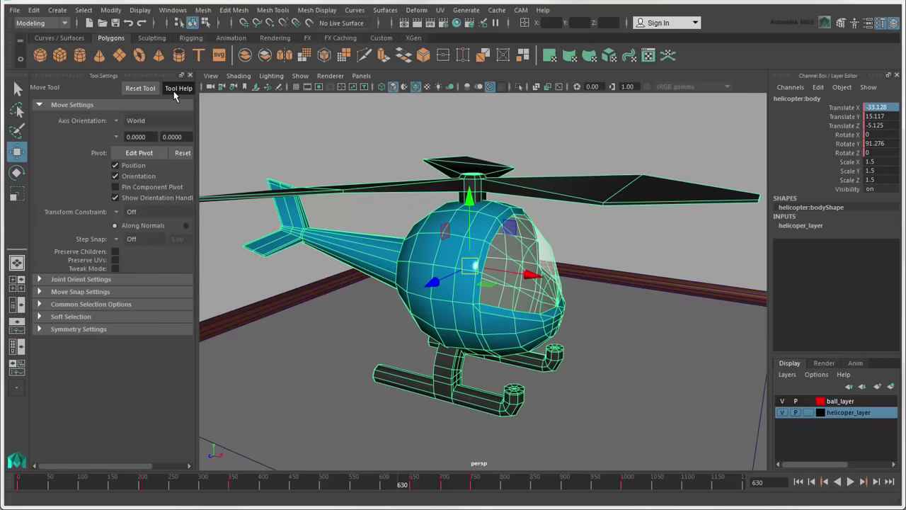
# Open the Move Tool help page and read down to the Pivot and Transform Constraint options
pyautogui.click(177, 89)
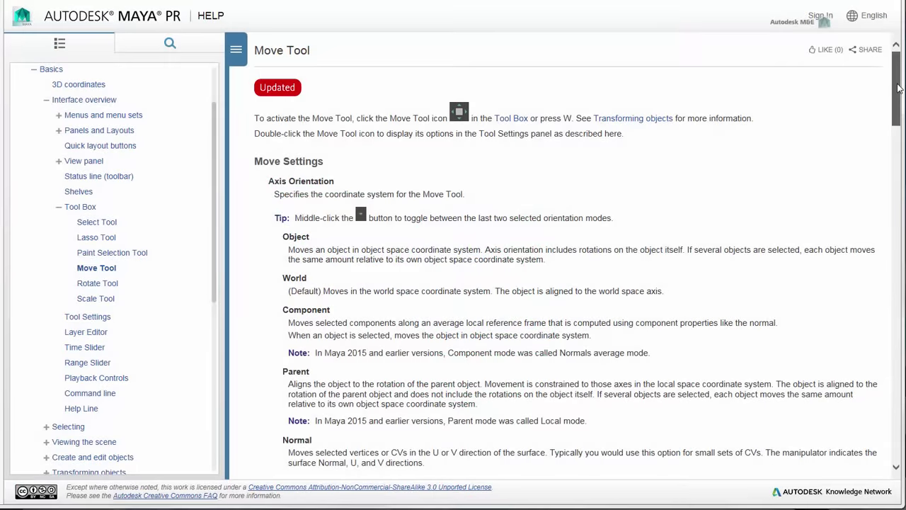
pyautogui.moveTo(898, 87); pyautogui.dragTo(897, 97)
pyautogui.moveTo(897, 117); pyautogui.dragTo(898, 233)
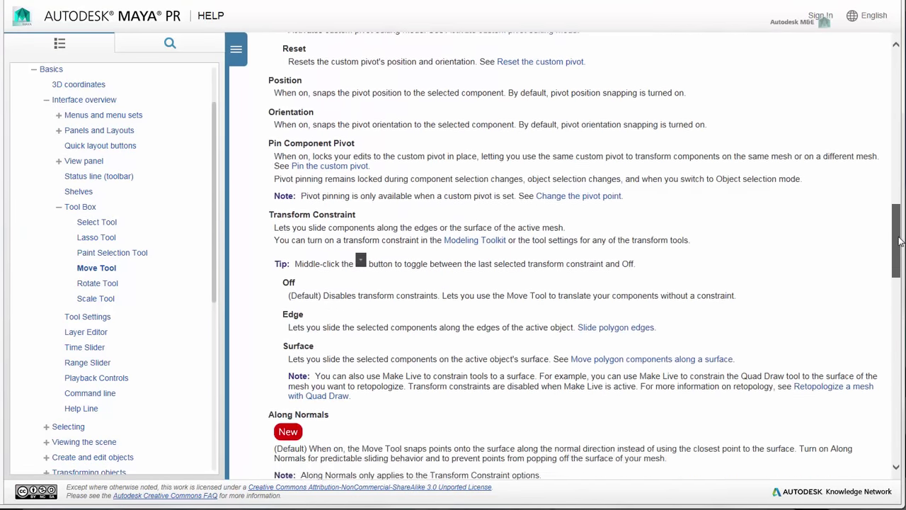